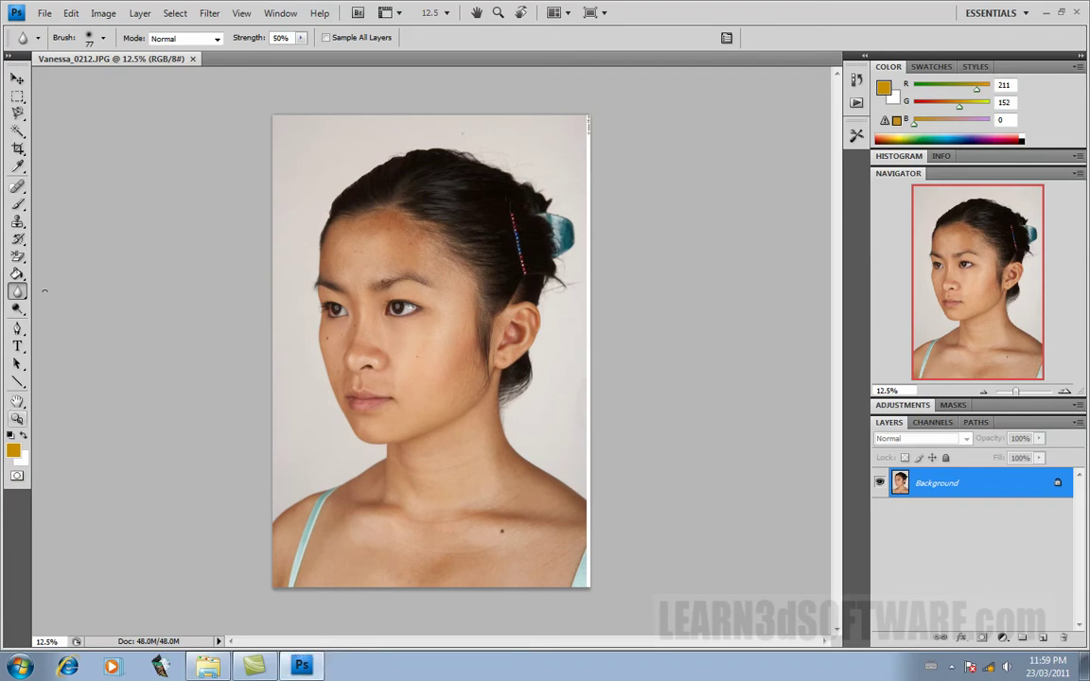
Zoom in on the eyebrow, then pan and zoom to the cheek mole at about 276%
{"action": "left_click", "coordinate": [17, 419]}
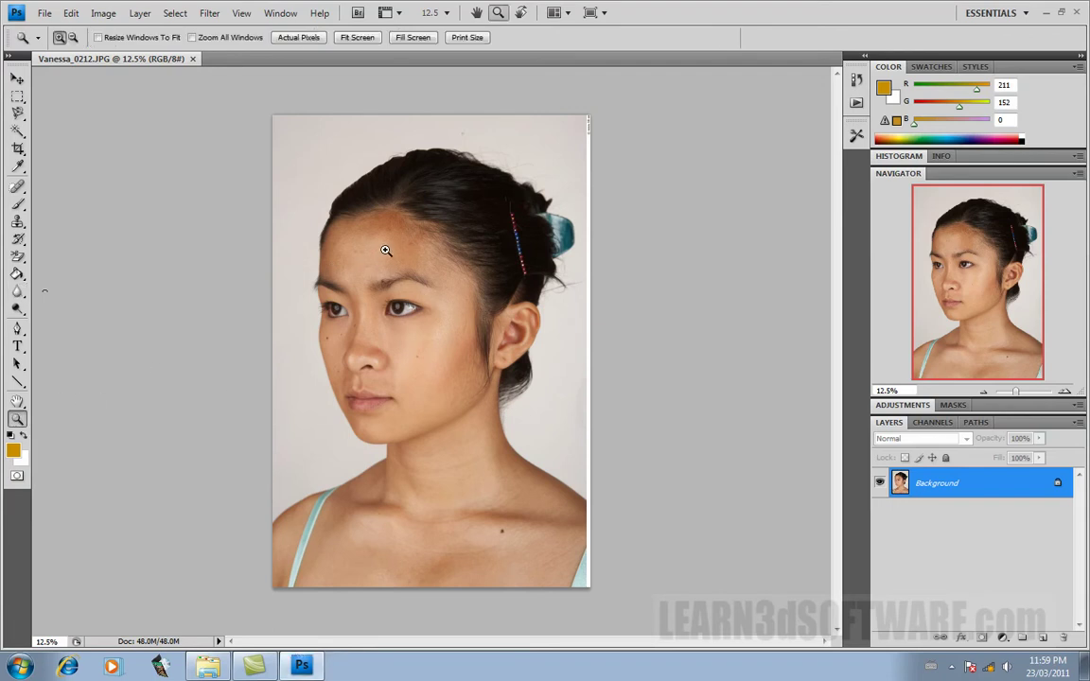
{"action": "left_click_drag", "start_coordinate": [448, 296], "coordinate": [418, 280]}
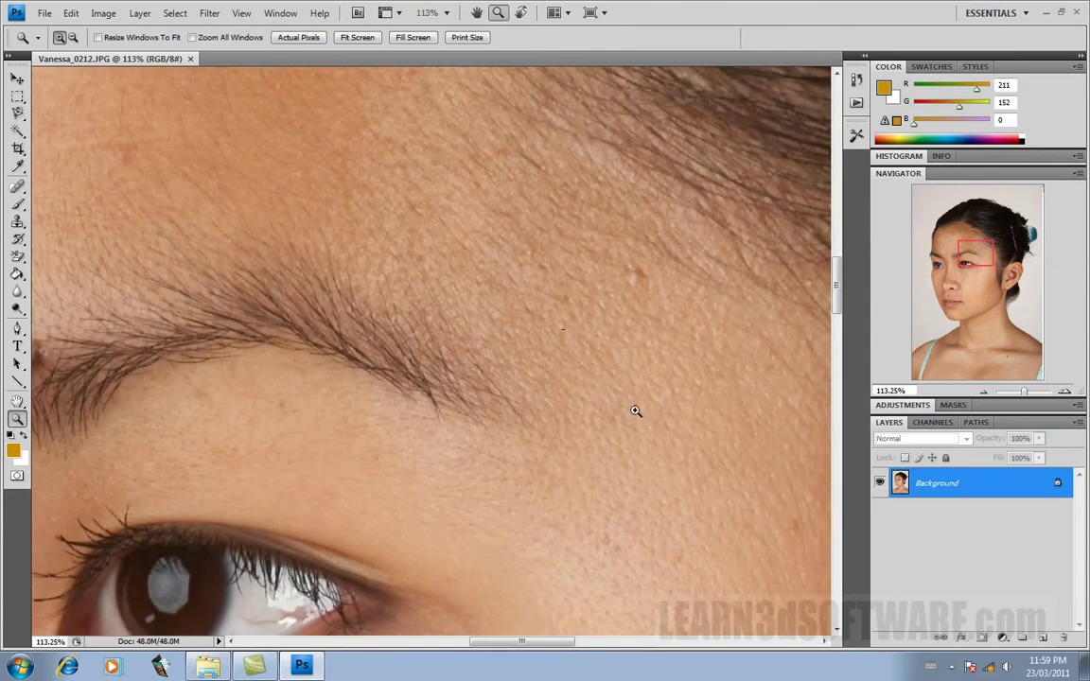
{"action": "left_click_drag", "start_coordinate": [535, 646], "coordinate": [472, 659]}
{"action": "mouse_move", "coordinate": [839, 293]}
{"action": "left_mouse_down"}
{"action": "mouse_move", "coordinate": [842, 389]}
{"action": "mouse_move", "coordinate": [852, 236]}
{"action": "mouse_move", "coordinate": [852, 283]}
{"action": "left_mouse_up"}
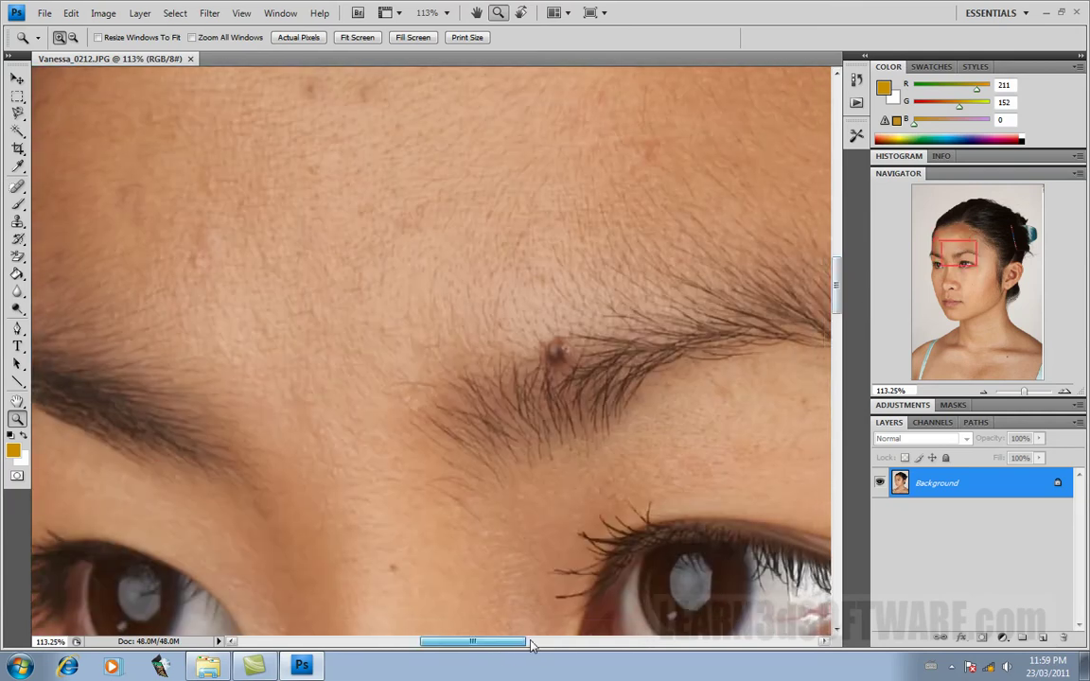
{"action": "left_click_drag", "start_coordinate": [503, 645], "coordinate": [595, 644]}
{"action": "left_click_drag", "start_coordinate": [837, 270], "coordinate": [839, 334]}
{"action": "left_click_drag", "start_coordinate": [527, 645], "coordinate": [482, 646]}
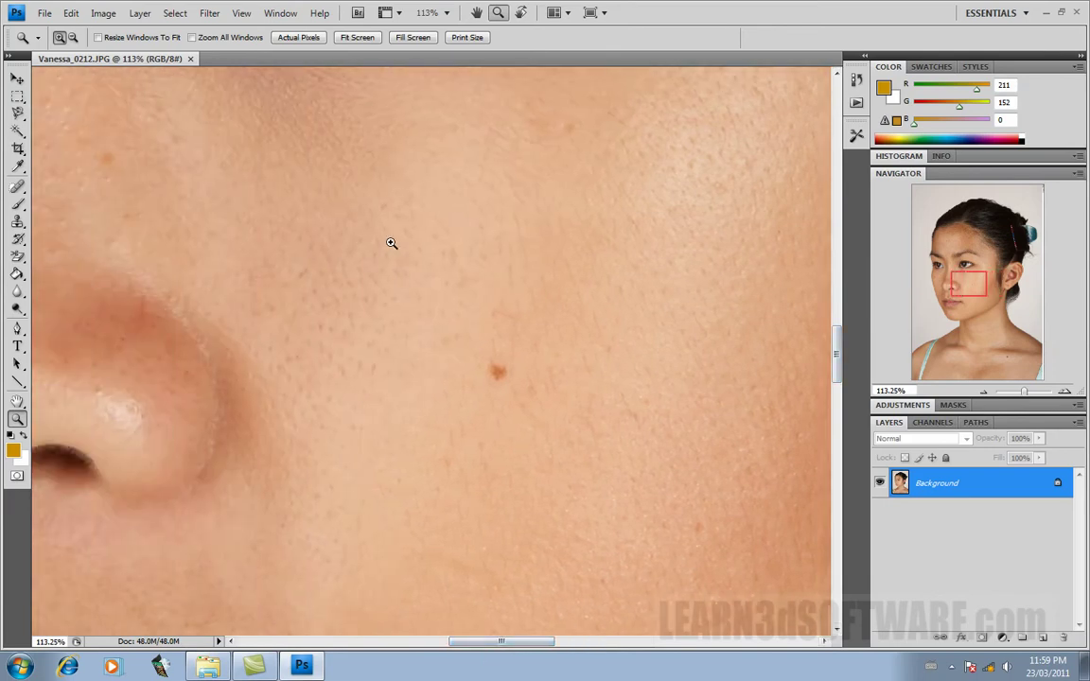
{"action": "left_click_drag", "start_coordinate": [540, 453], "coordinate": [537, 450]}
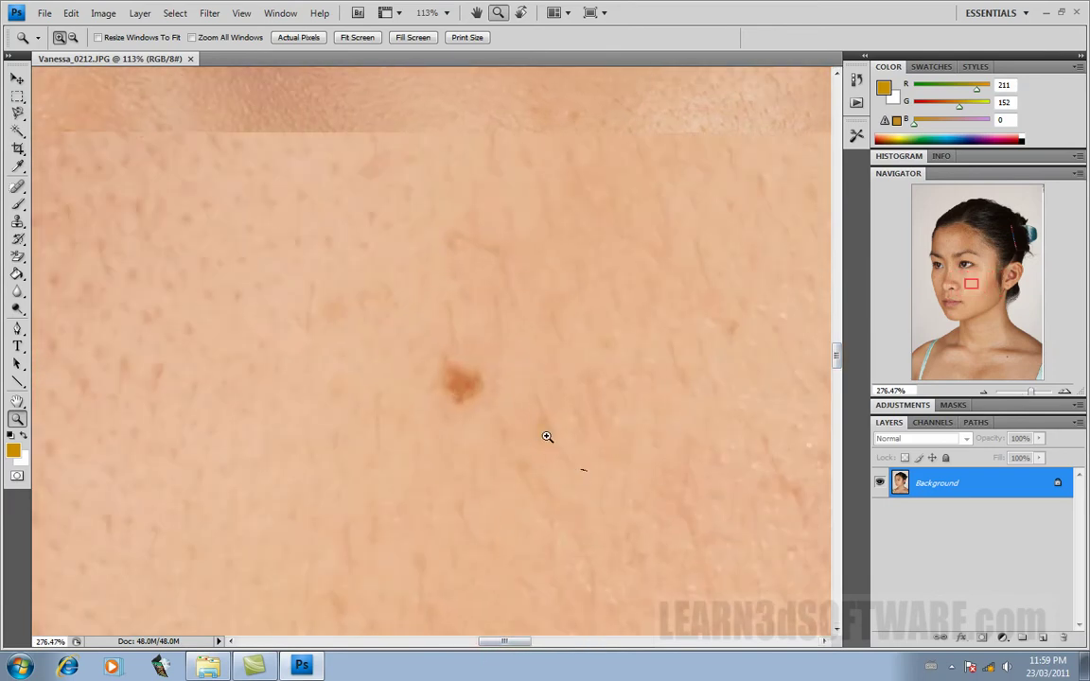
Switch to the Sharpen Tool and sharpen the cheek mole at 50% strength
{"action": "left_click", "coordinate": [25, 297]}
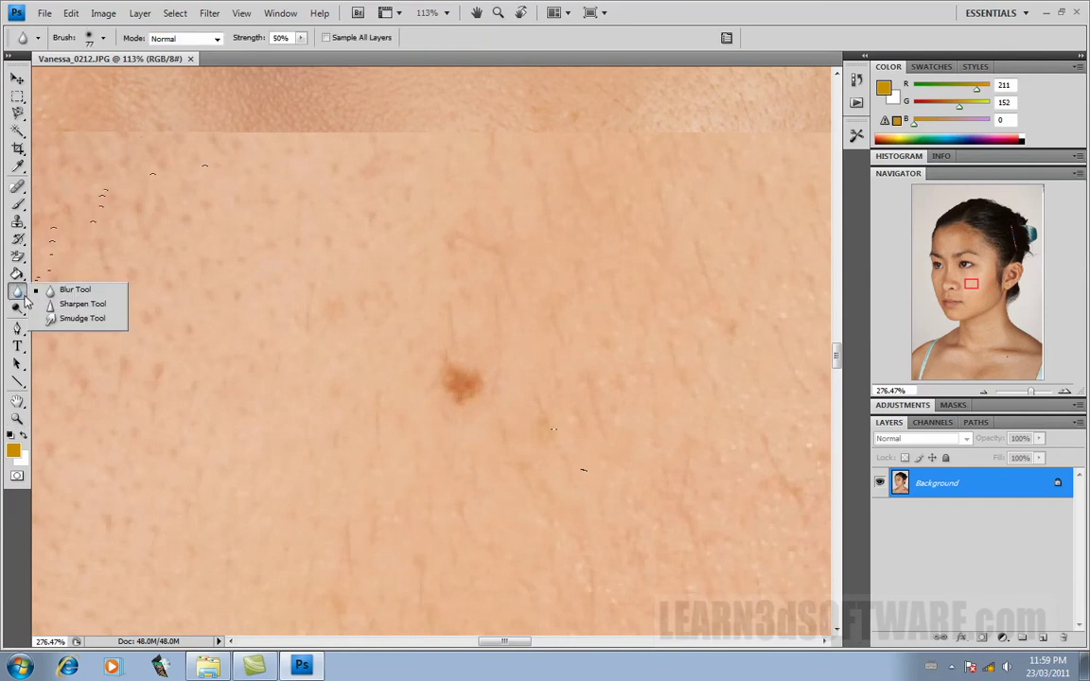
{"action": "left_click", "coordinate": [80, 305]}
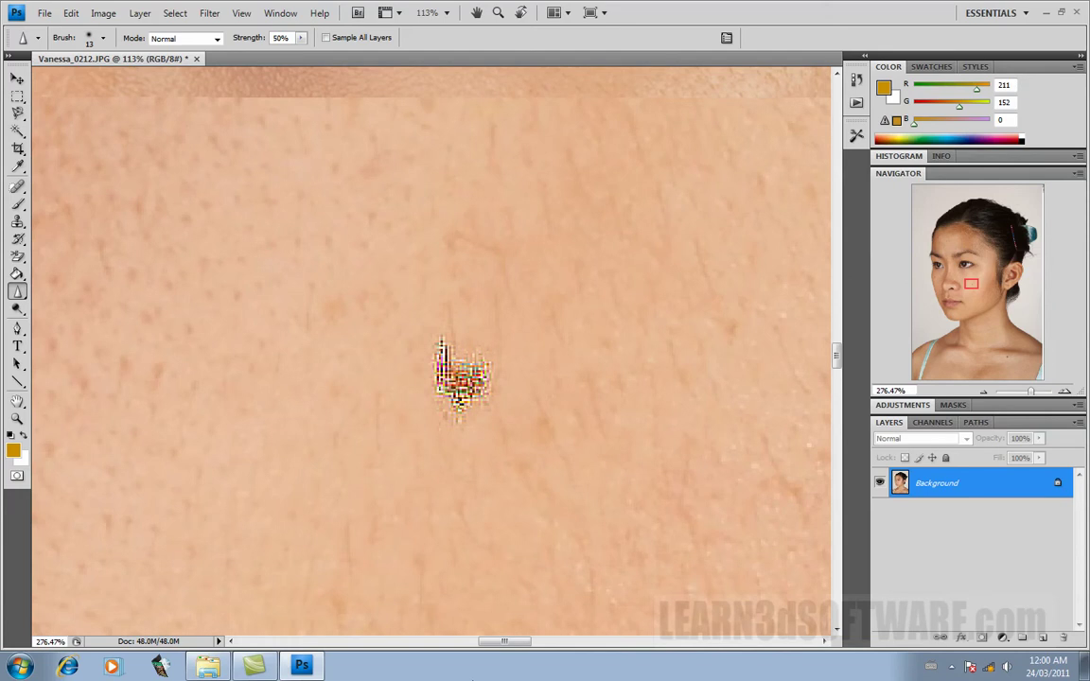
{"action": "left_click_drag", "start_coordinate": [522, 649], "coordinate": [471, 653]}
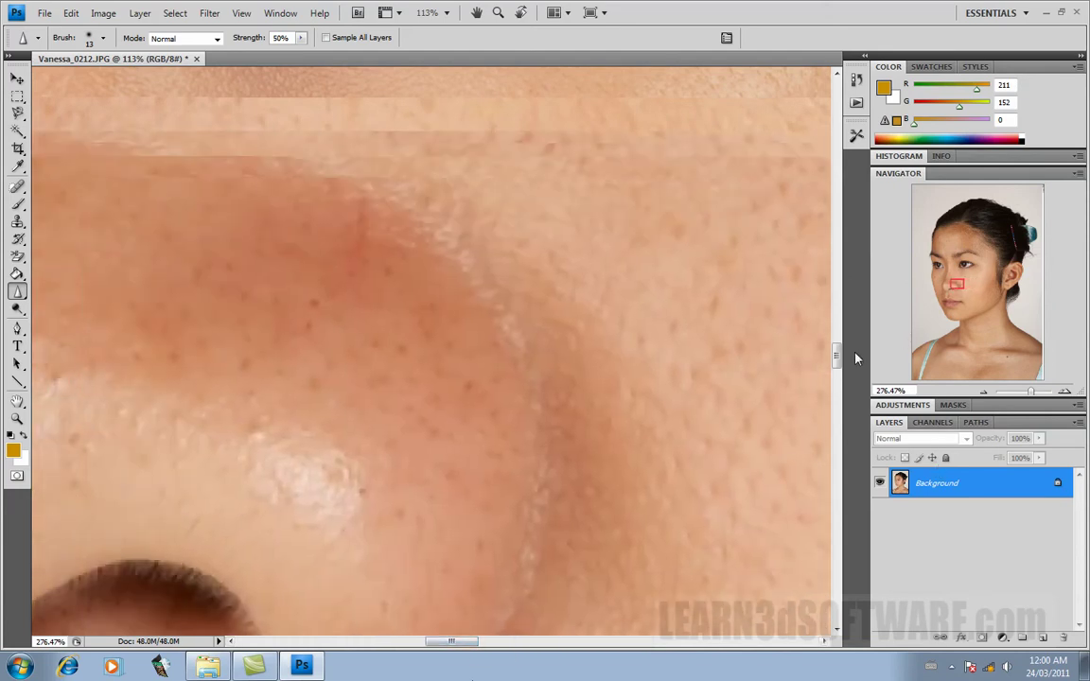
{"action": "left_click_drag", "start_coordinate": [836, 357], "coordinate": [836, 310]}
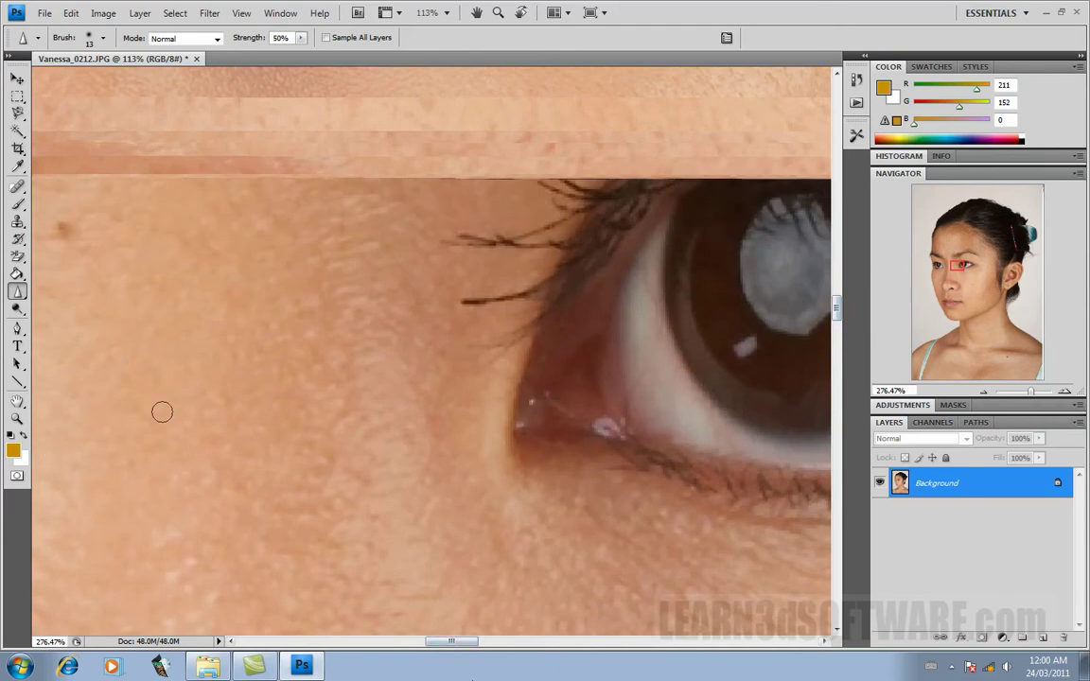
Zoom out to 66.67% and enlarge the brush Master Diameter to 158 px
{"action": "left_click", "coordinate": [983, 392]}
{"action": "left_click", "coordinate": [983, 392]}
{"action": "left_click", "coordinate": [984, 393]}
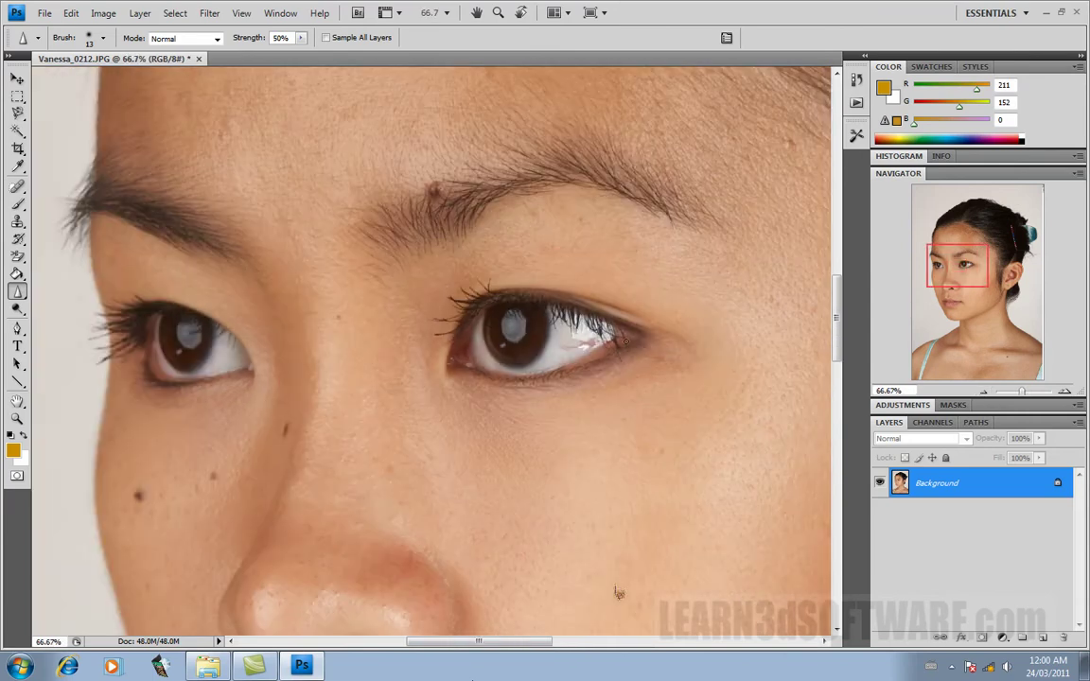
{"action": "right_click", "coordinate": [514, 457]}
{"action": "left_click_drag", "start_coordinate": [542, 325], "coordinate": [630, 331]}
{"action": "key", "text": "Return"}
Sharpen the skin beneath the eye from the inner corner to the outer corner
{"action": "left_click_drag", "start_coordinate": [466, 395], "coordinate": [481, 407]}
{"action": "left_click_drag", "start_coordinate": [525, 388], "coordinate": [440, 402]}
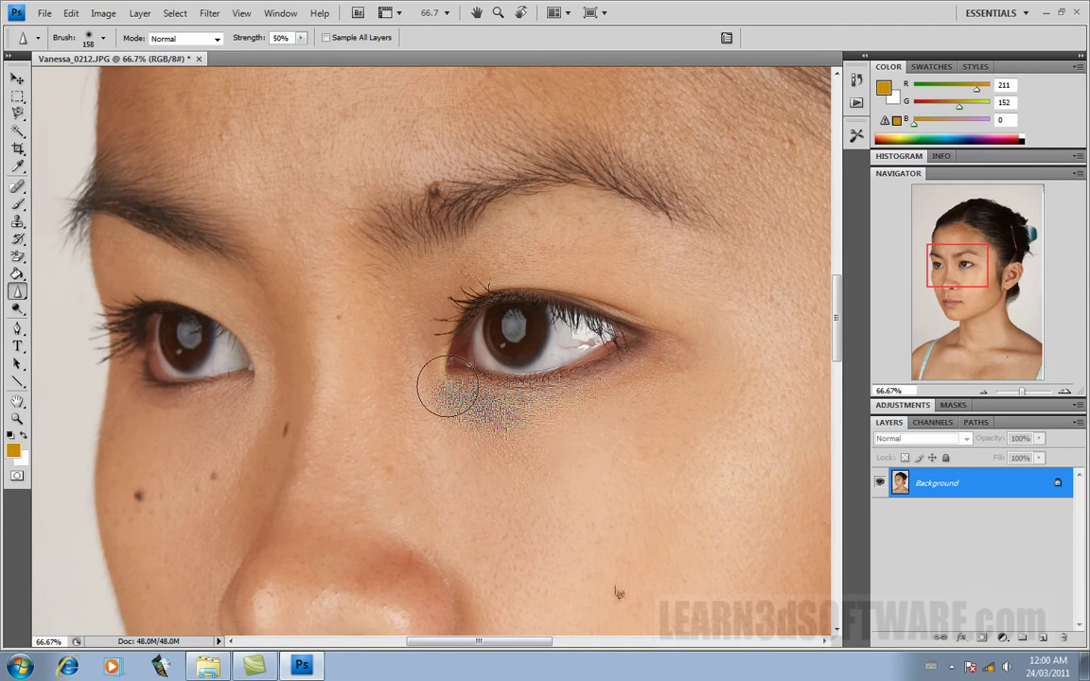
{"action": "mouse_move", "coordinate": [460, 408]}
{"action": "left_mouse_down"}
{"action": "mouse_move", "coordinate": [674, 357]}
{"action": "mouse_move", "coordinate": [465, 427]}
{"action": "mouse_move", "coordinate": [572, 411]}
{"action": "mouse_move", "coordinate": [683, 348]}
{"action": "mouse_move", "coordinate": [642, 442]}
{"action": "left_mouse_up"}
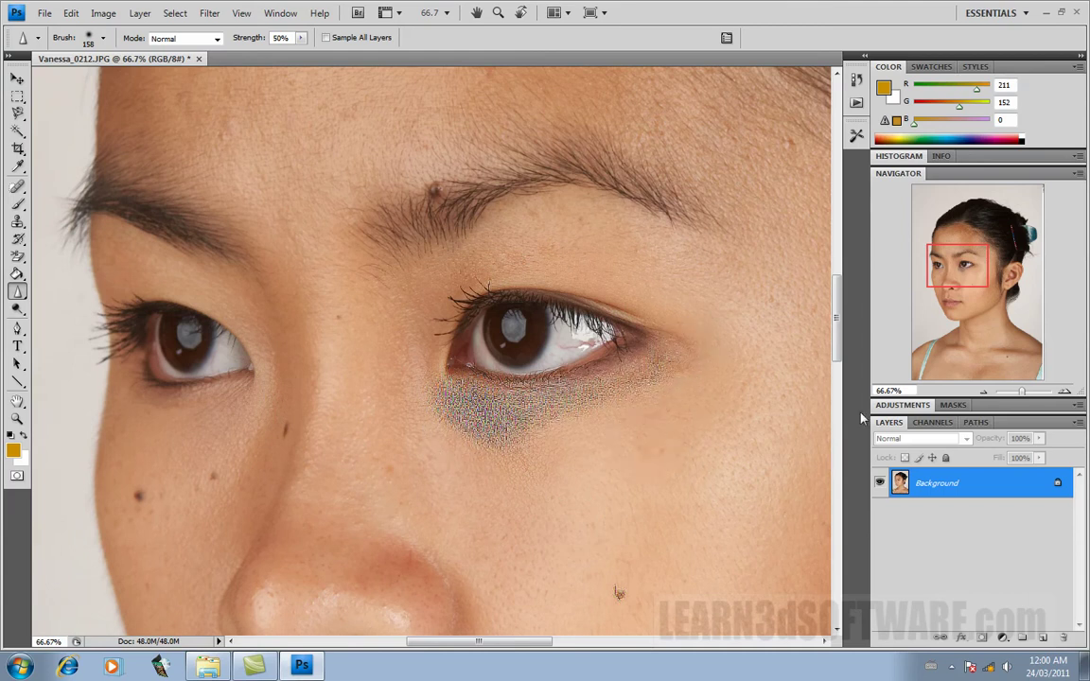
Use Edit > Step Backward five times until no sharpening strokes remain
{"action": "left_click", "coordinate": [71, 14]}
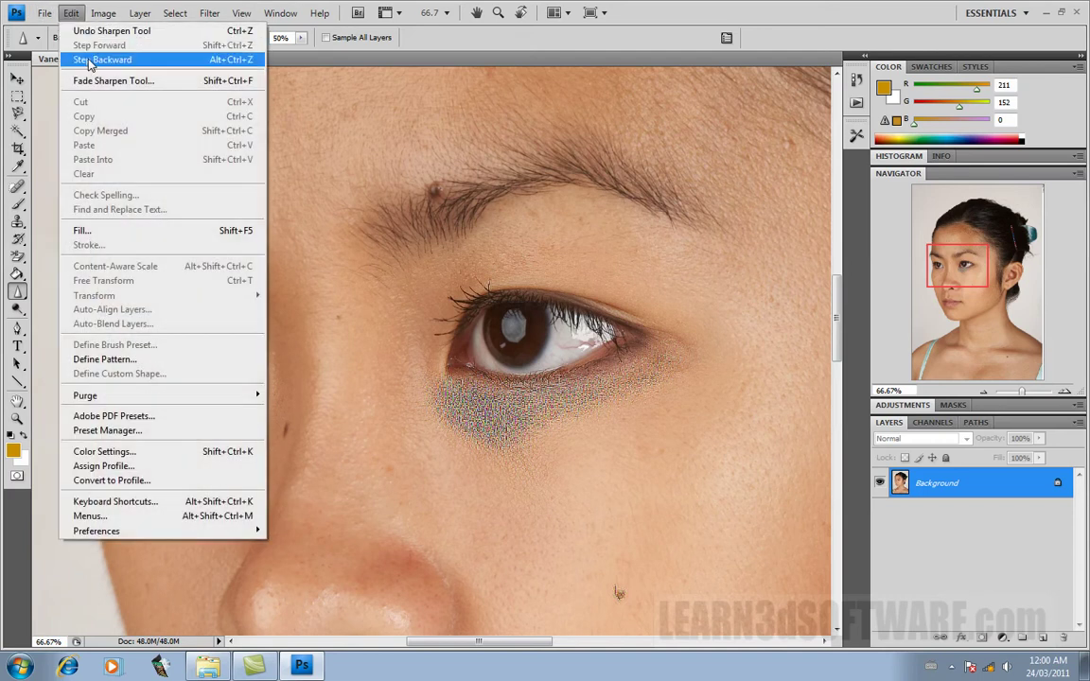
{"action": "left_click", "coordinate": [83, 59]}
{"action": "left_click", "coordinate": [71, 14]}
{"action": "left_click", "coordinate": [80, 61]}
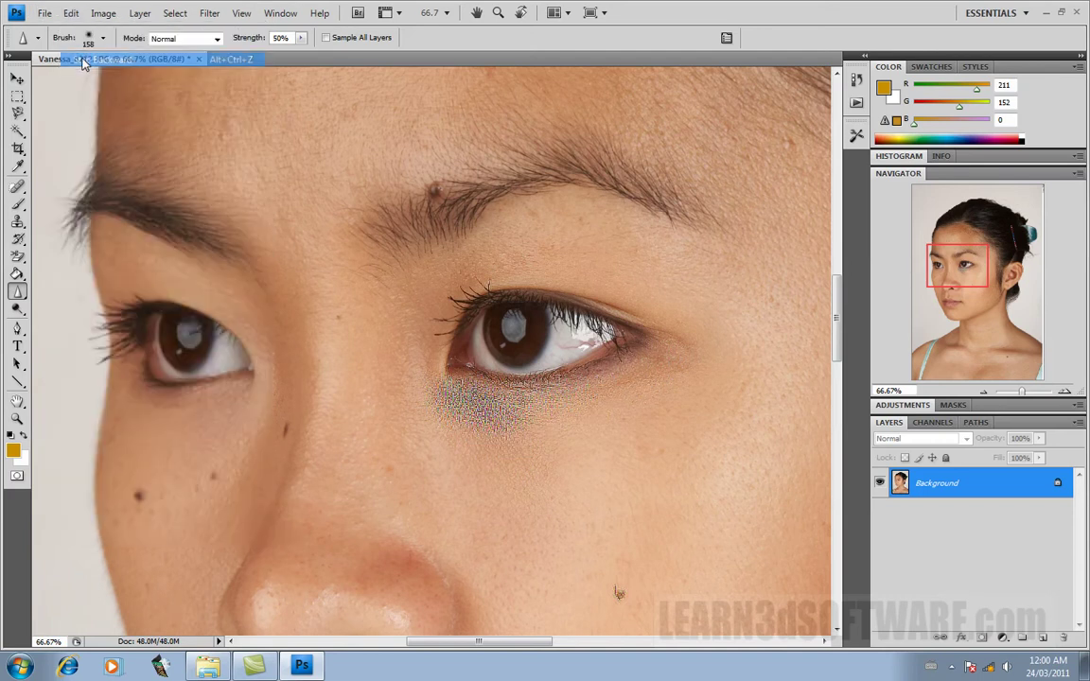
{"action": "left_click", "coordinate": [71, 13]}
{"action": "left_click", "coordinate": [83, 61]}
{"action": "left_click", "coordinate": [71, 13]}
{"action": "left_click", "coordinate": [82, 61]}
{"action": "left_click", "coordinate": [71, 13]}
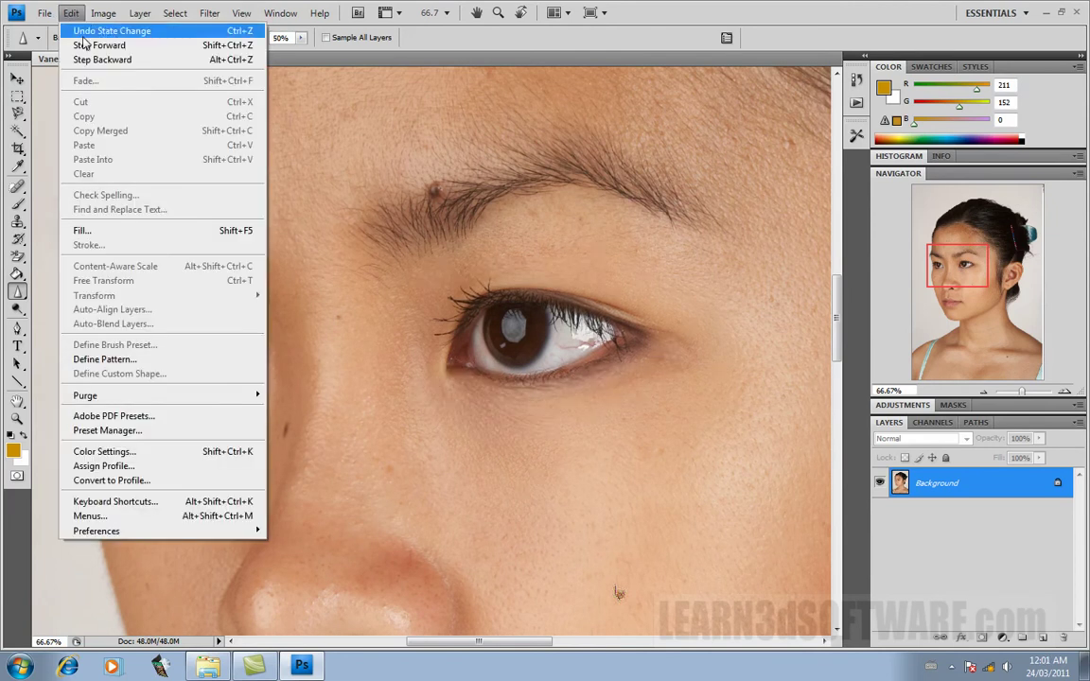
{"action": "left_click", "coordinate": [81, 61]}
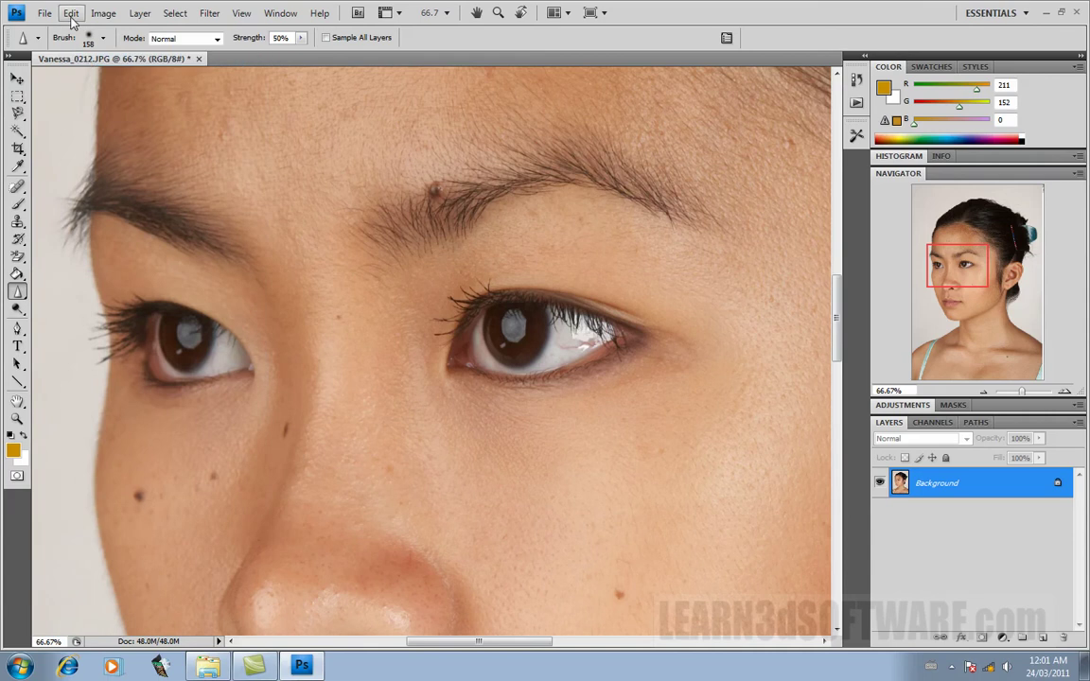
{"action": "left_click", "coordinate": [72, 17]}
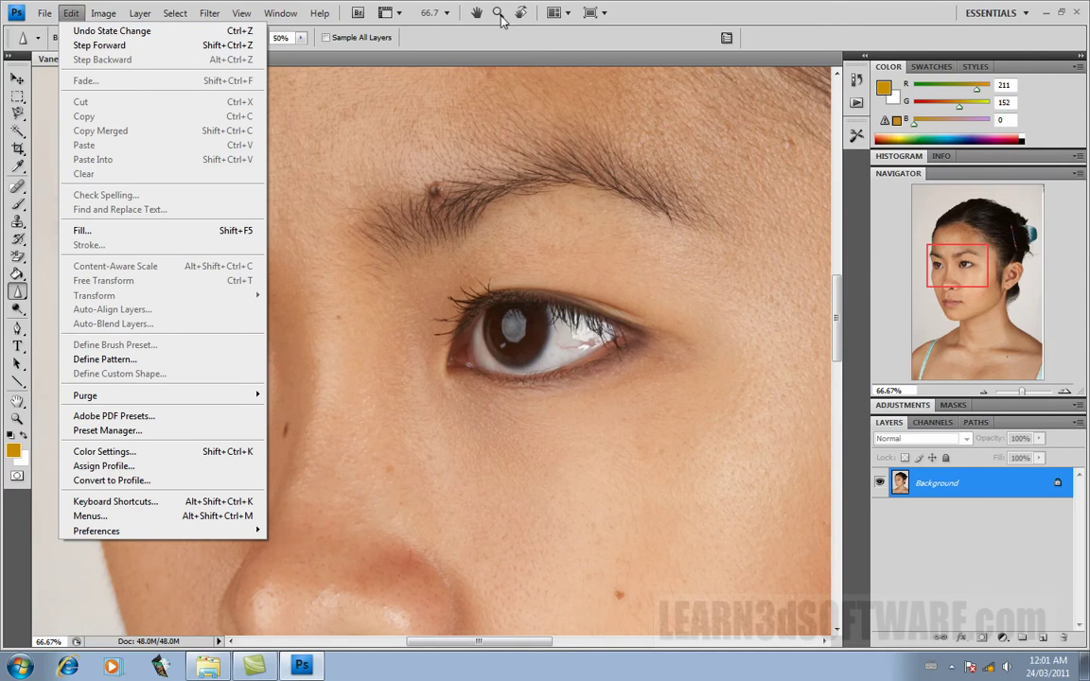
{"action": "left_click", "coordinate": [632, 10]}
Zoom the photo to 100% and set the brush Master Diameter to 246 px
{"action": "left_click_drag", "start_coordinate": [543, 644], "coordinate": [598, 644]}
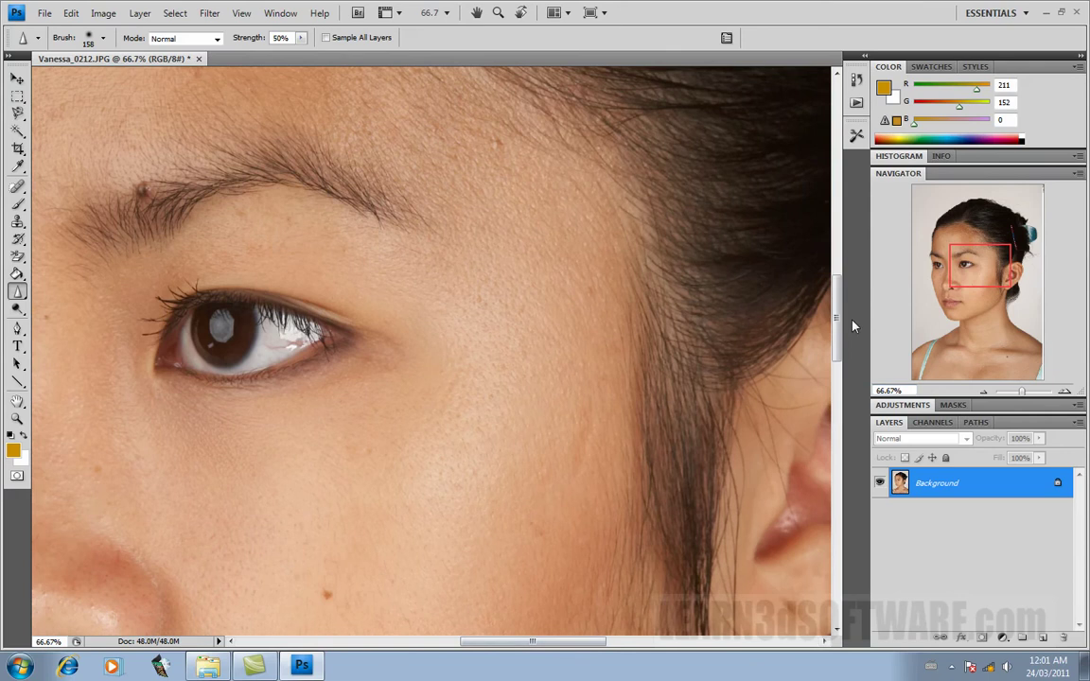
{"action": "left_click_drag", "start_coordinate": [837, 319], "coordinate": [838, 290]}
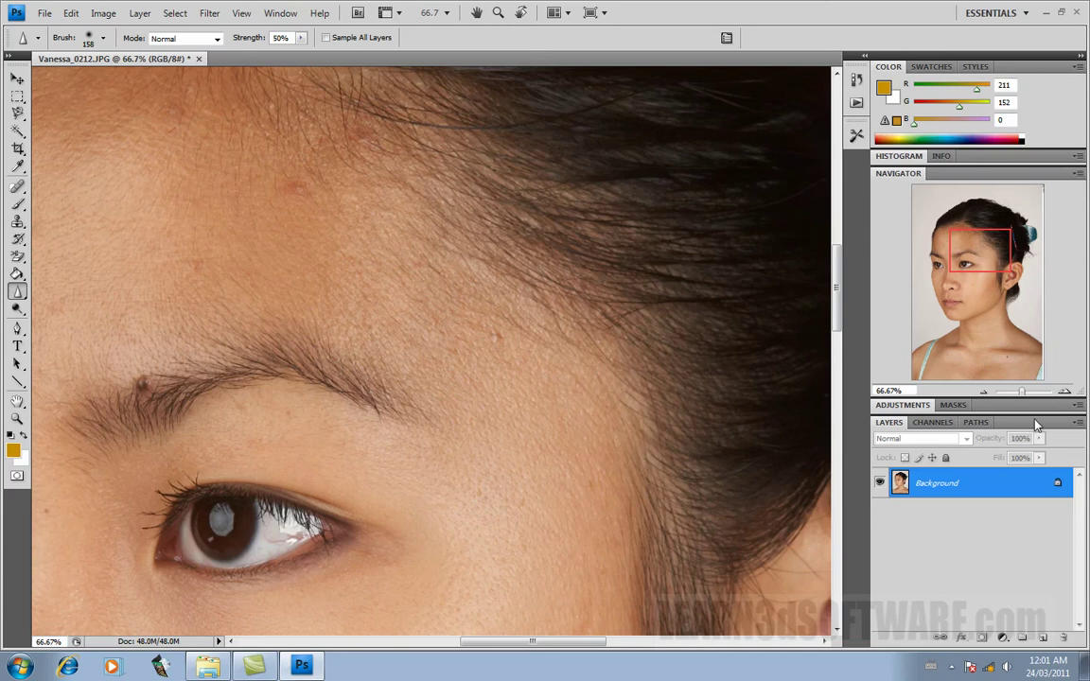
{"action": "left_click", "coordinate": [1065, 391]}
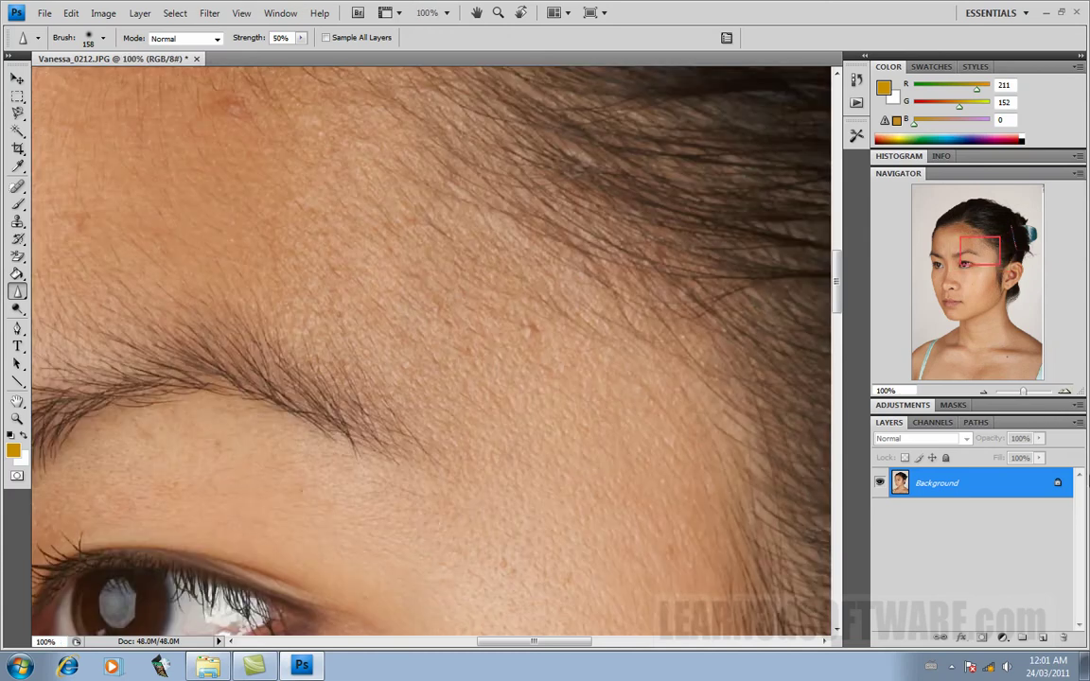
{"action": "right_click", "coordinate": [388, 297]}
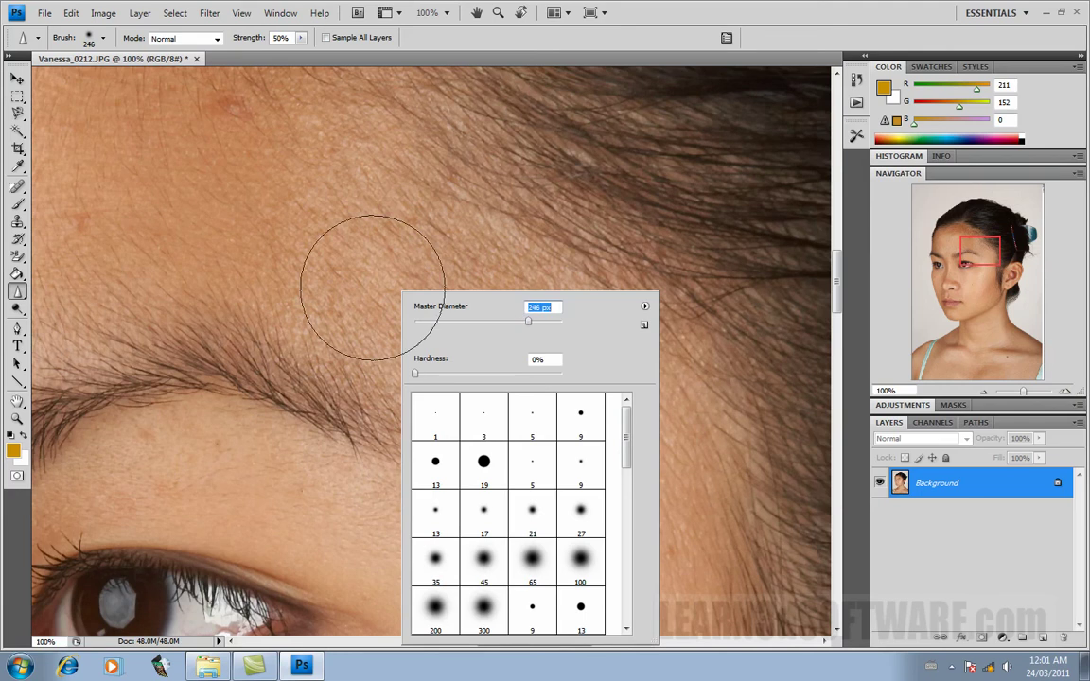
{"action": "left_click", "coordinate": [367, 249]}
Sharpen the temple skin above the eyebrow, then undo the stroke to compare
{"action": "mouse_move", "coordinate": [367, 249]}
{"action": "left_mouse_down"}
{"action": "mouse_move", "coordinate": [420, 284]}
{"action": "mouse_move", "coordinate": [559, 441]}
{"action": "mouse_move", "coordinate": [559, 392]}
{"action": "mouse_move", "coordinate": [288, 238]}
{"action": "mouse_move", "coordinate": [226, 221]}
{"action": "mouse_move", "coordinate": [431, 318]}
{"action": "mouse_move", "coordinate": [608, 498]}
{"action": "mouse_move", "coordinate": [510, 284]}
{"action": "mouse_move", "coordinate": [341, 178]}
{"action": "mouse_move", "coordinate": [322, 186]}
{"action": "mouse_move", "coordinate": [586, 425]}
{"action": "mouse_move", "coordinate": [616, 496]}
{"action": "mouse_move", "coordinate": [432, 335]}
{"action": "mouse_move", "coordinate": [551, 404]}
{"action": "left_mouse_up"}
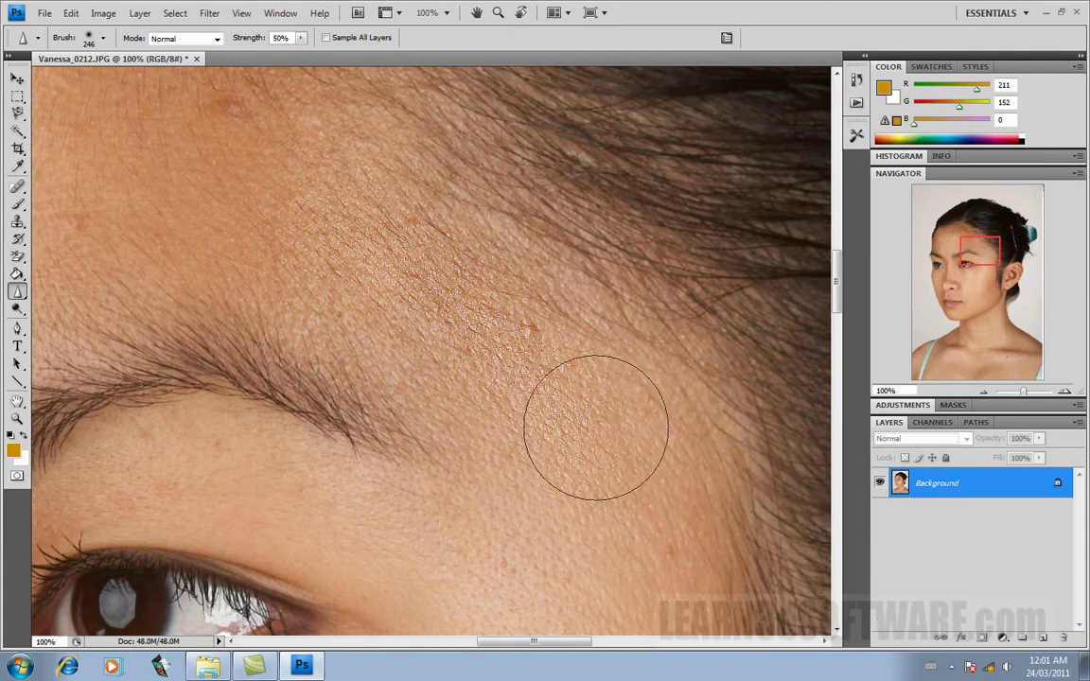
{"action": "mouse_move", "coordinate": [297, 206]}
{"action": "left_mouse_down"}
{"action": "mouse_move", "coordinate": [259, 151]}
{"action": "mouse_move", "coordinate": [326, 195]}
{"action": "mouse_move", "coordinate": [190, 224]}
{"action": "left_mouse_up"}
{"action": "mouse_move", "coordinate": [615, 530]}
{"action": "left_mouse_down"}
{"action": "mouse_move", "coordinate": [450, 280]}
{"action": "mouse_move", "coordinate": [717, 467]}
{"action": "mouse_move", "coordinate": [333, 209]}
{"action": "mouse_move", "coordinate": [490, 321]}
{"action": "mouse_move", "coordinate": [644, 506]}
{"action": "mouse_move", "coordinate": [253, 200]}
{"action": "mouse_move", "coordinate": [729, 592]}
{"action": "mouse_move", "coordinate": [601, 480]}
{"action": "mouse_move", "coordinate": [263, 230]}
{"action": "mouse_move", "coordinate": [703, 504]}
{"action": "mouse_move", "coordinate": [657, 496]}
{"action": "mouse_move", "coordinate": [594, 462]}
{"action": "mouse_move", "coordinate": [613, 468]}
{"action": "mouse_move", "coordinate": [617, 522]}
{"action": "left_mouse_up"}
{"action": "key", "text": "ctrl+z"}
{"action": "key", "text": "ctrl+z"}
{"action": "key", "text": "ctrl+z"}
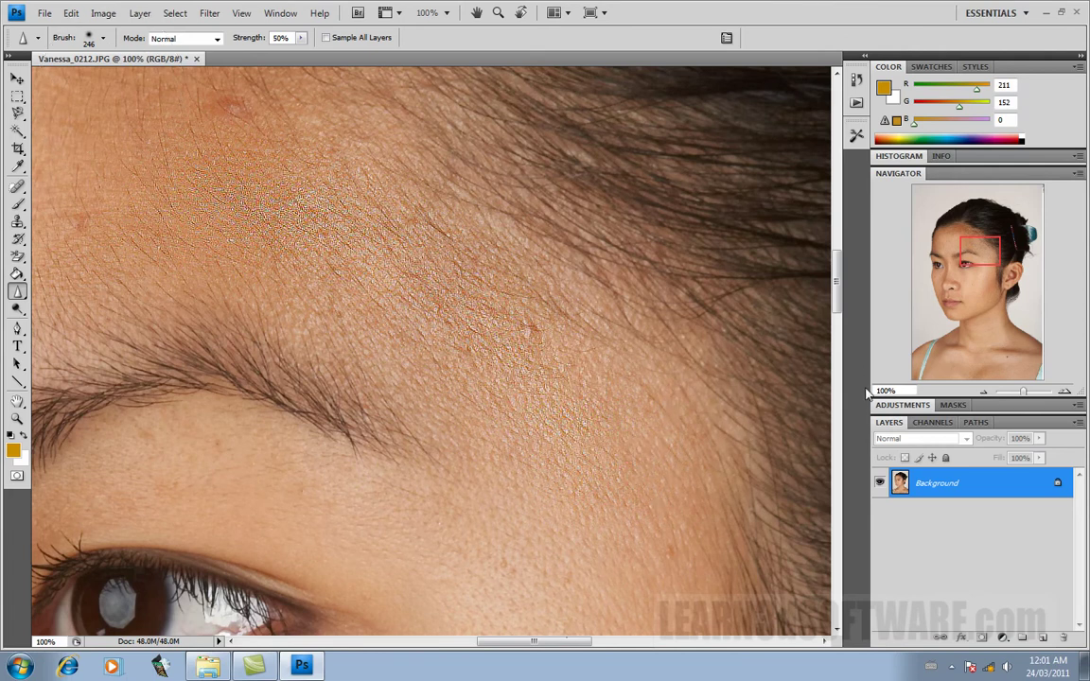
Scroll down to the nose and lips, then sharpen the nose base and lower lip
{"action": "left_click_drag", "start_coordinate": [836, 284], "coordinate": [836, 317]}
{"action": "left_click_drag", "start_coordinate": [535, 643], "coordinate": [500, 642]}
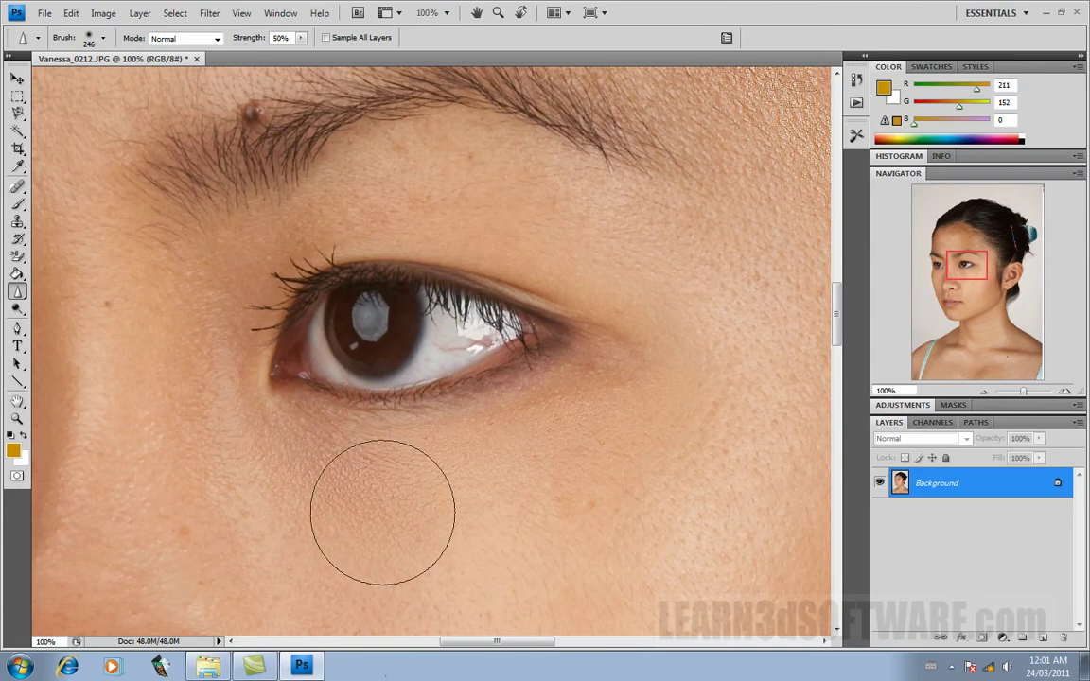
{"action": "left_click_drag", "start_coordinate": [838, 325], "coordinate": [838, 354]}
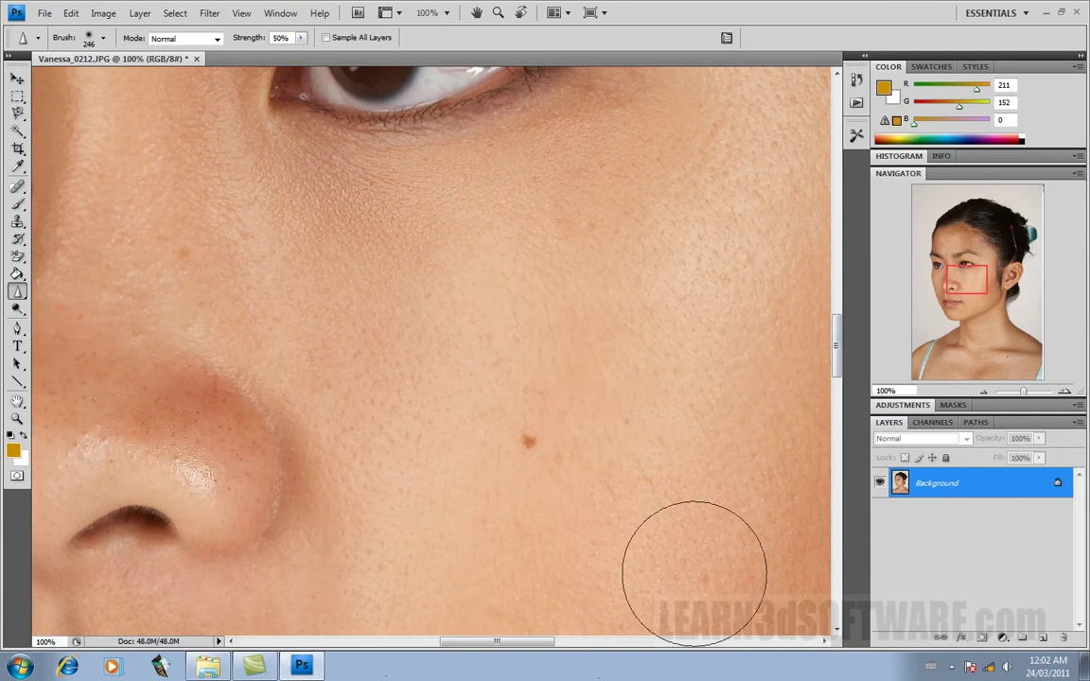
{"action": "left_click_drag", "start_coordinate": [546, 647], "coordinate": [413, 646]}
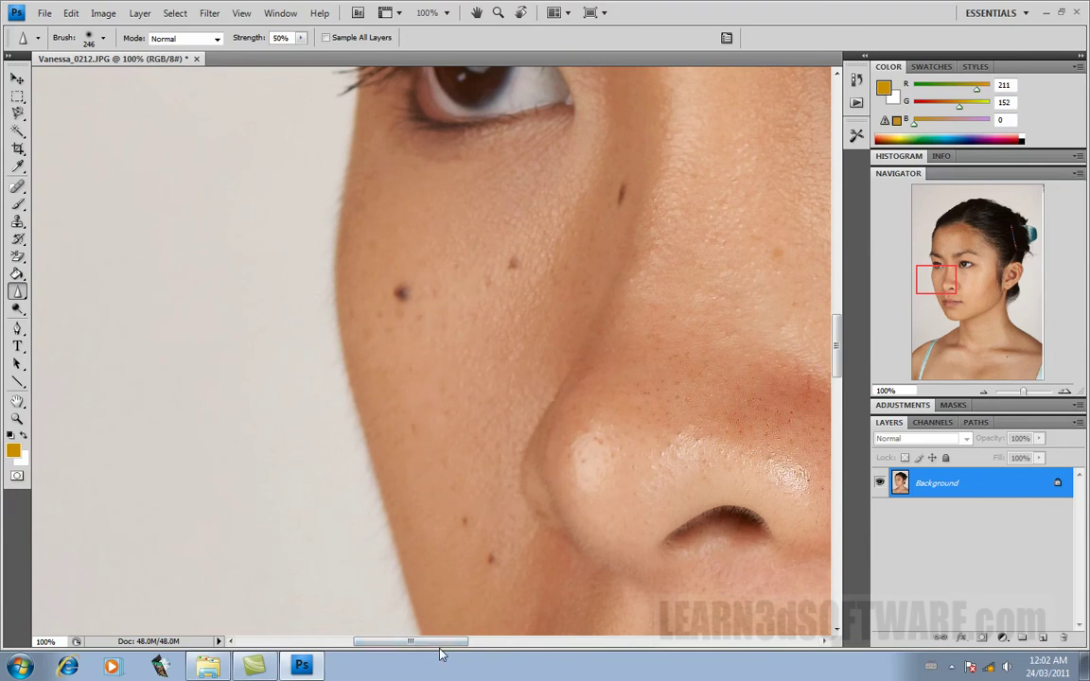
{"action": "left_click_drag", "start_coordinate": [841, 318], "coordinate": [841, 352]}
{"action": "mouse_move", "coordinate": [502, 349]}
{"action": "left_mouse_down"}
{"action": "mouse_move", "coordinate": [791, 341]}
{"action": "mouse_move", "coordinate": [559, 341]}
{"action": "left_mouse_up"}
{"action": "mouse_move", "coordinate": [813, 554]}
{"action": "left_mouse_down"}
{"action": "mouse_move", "coordinate": [797, 521]}
{"action": "mouse_move", "coordinate": [719, 548]}
{"action": "mouse_move", "coordinate": [560, 560]}
{"action": "mouse_move", "coordinate": [631, 556]}
{"action": "mouse_move", "coordinate": [840, 508]}
{"action": "mouse_move", "coordinate": [576, 497]}
{"action": "mouse_move", "coordinate": [756, 453]}
{"action": "mouse_move", "coordinate": [643, 432]}
{"action": "mouse_move", "coordinate": [535, 464]}
{"action": "mouse_move", "coordinate": [803, 438]}
{"action": "left_mouse_up"}
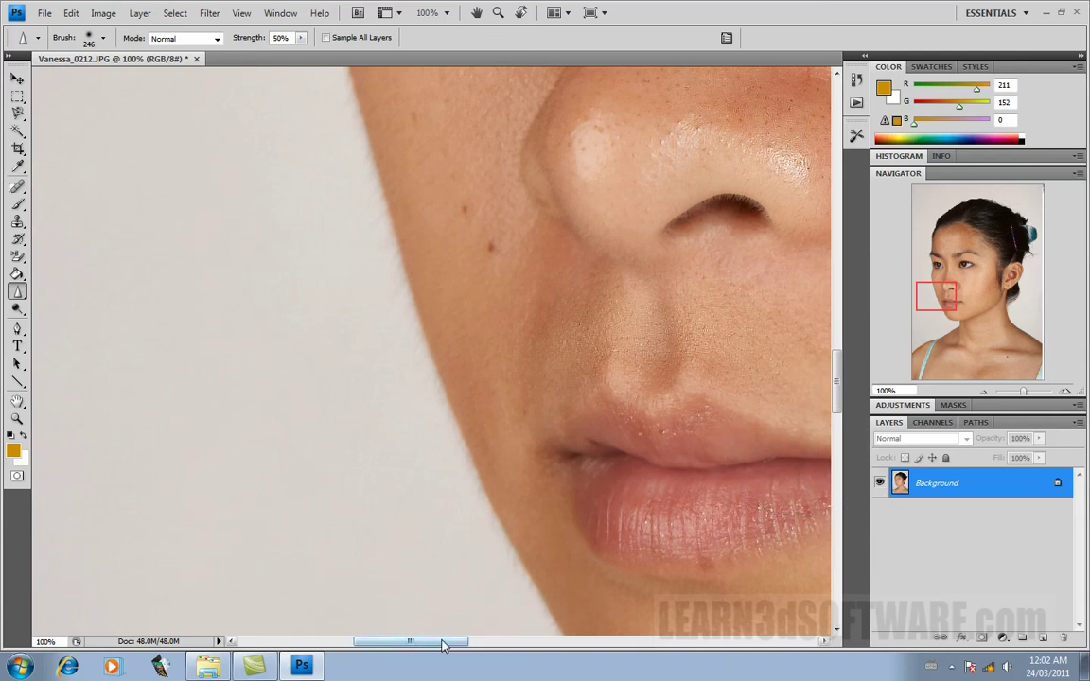
Scroll down to the chin and sharpen its skin with back-and-forth strokes
{"action": "scroll", "coordinate": [469, 605], "scroll_direction": "right", "scroll_amount": 5}
{"action": "left_click_drag", "start_coordinate": [489, 645], "coordinate": [546, 647]}
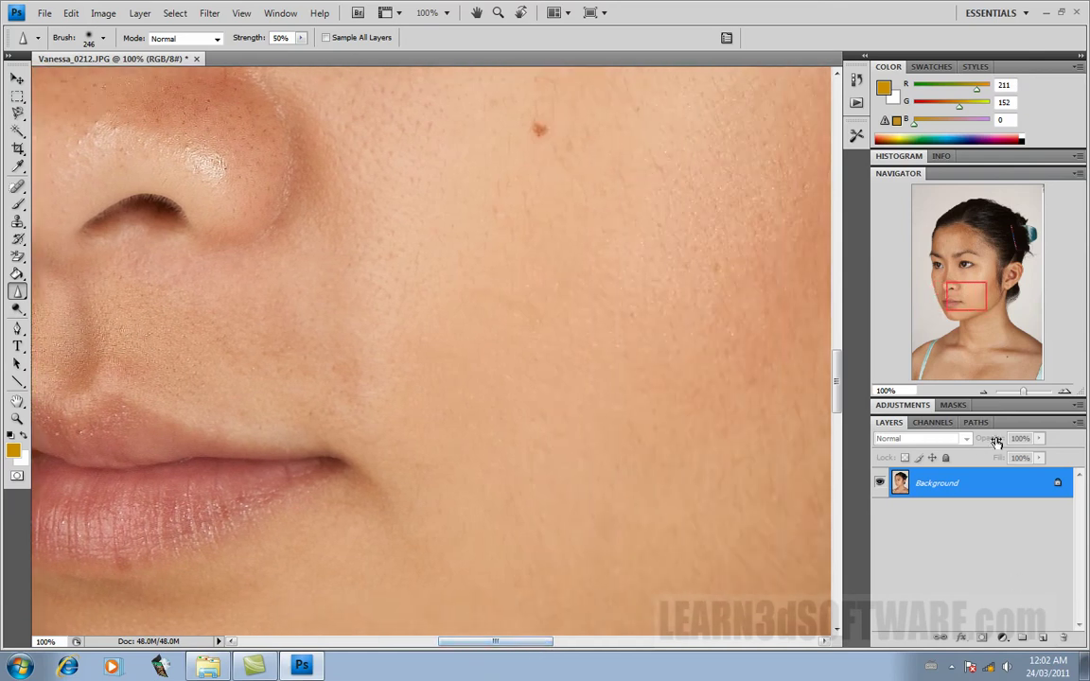
{"action": "left_click_drag", "start_coordinate": [842, 371], "coordinate": [842, 409]}
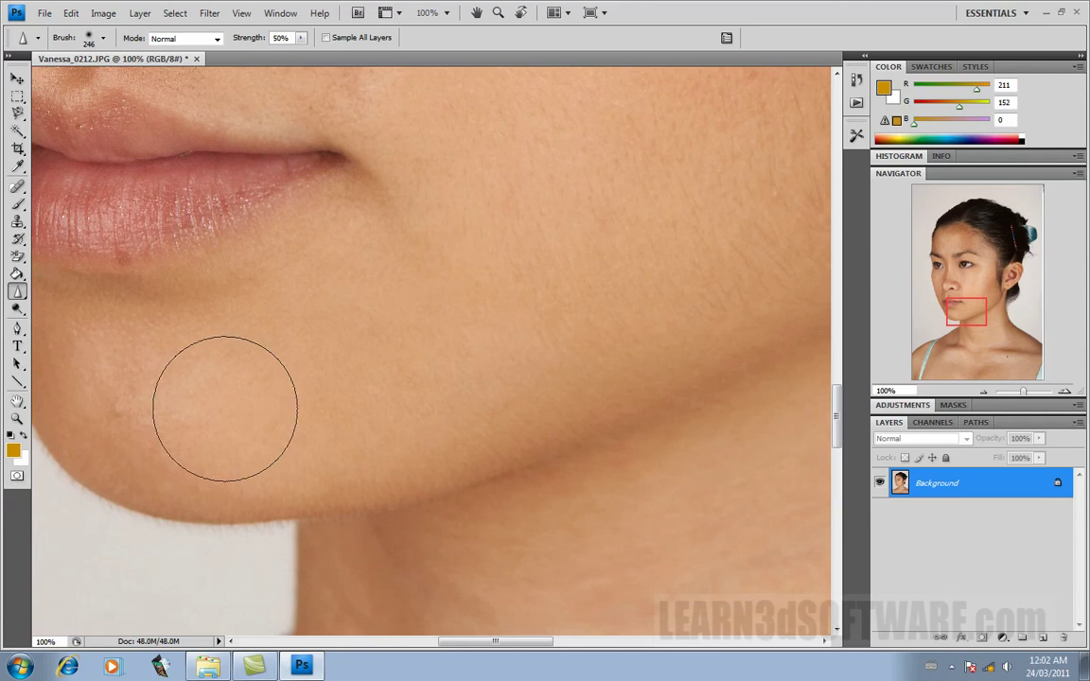
{"action": "left_click_drag", "start_coordinate": [491, 645], "coordinate": [471, 647]}
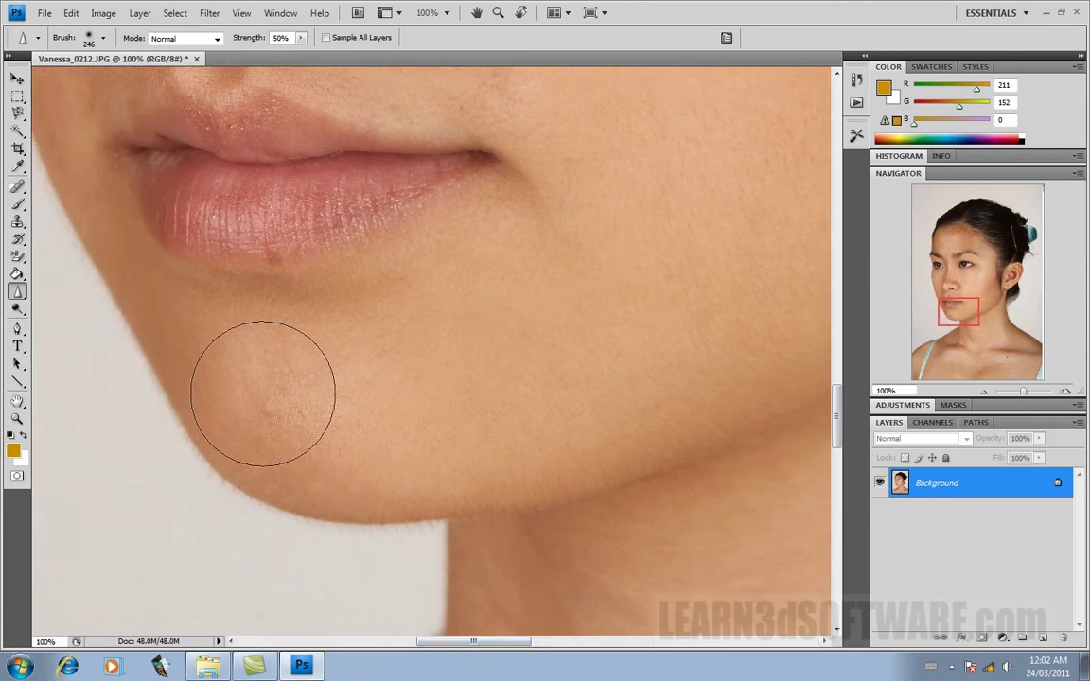
{"action": "mouse_move", "coordinate": [238, 372]}
{"action": "left_mouse_down"}
{"action": "mouse_move", "coordinate": [369, 450]}
{"action": "mouse_move", "coordinate": [177, 378]}
{"action": "mouse_move", "coordinate": [316, 418]}
{"action": "left_mouse_up"}
{"action": "mouse_move", "coordinate": [490, 573]}
{"action": "left_mouse_down"}
{"action": "mouse_move", "coordinate": [455, 452]}
{"action": "mouse_move", "coordinate": [476, 490]}
{"action": "mouse_move", "coordinate": [445, 466]}
{"action": "mouse_move", "coordinate": [475, 456]}
{"action": "left_mouse_up"}
{"action": "mouse_move", "coordinate": [632, 441]}
{"action": "left_mouse_down"}
{"action": "mouse_move", "coordinate": [603, 431]}
{"action": "mouse_move", "coordinate": [632, 548]}
{"action": "left_mouse_up"}
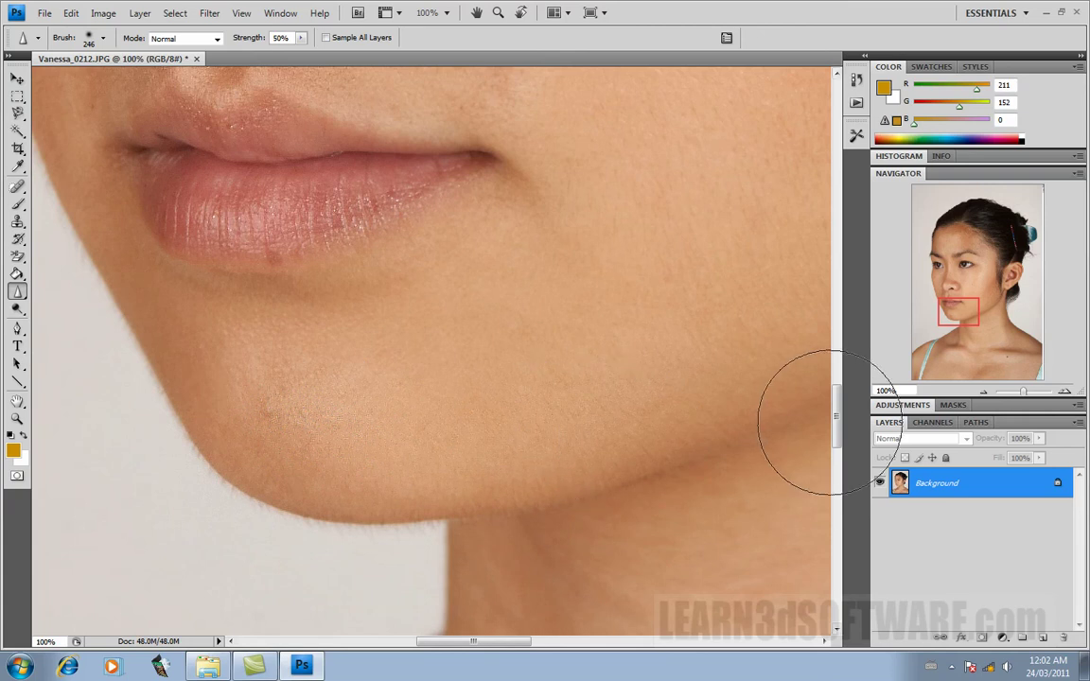
{"action": "left_click_drag", "start_coordinate": [837, 417], "coordinate": [848, 264]}
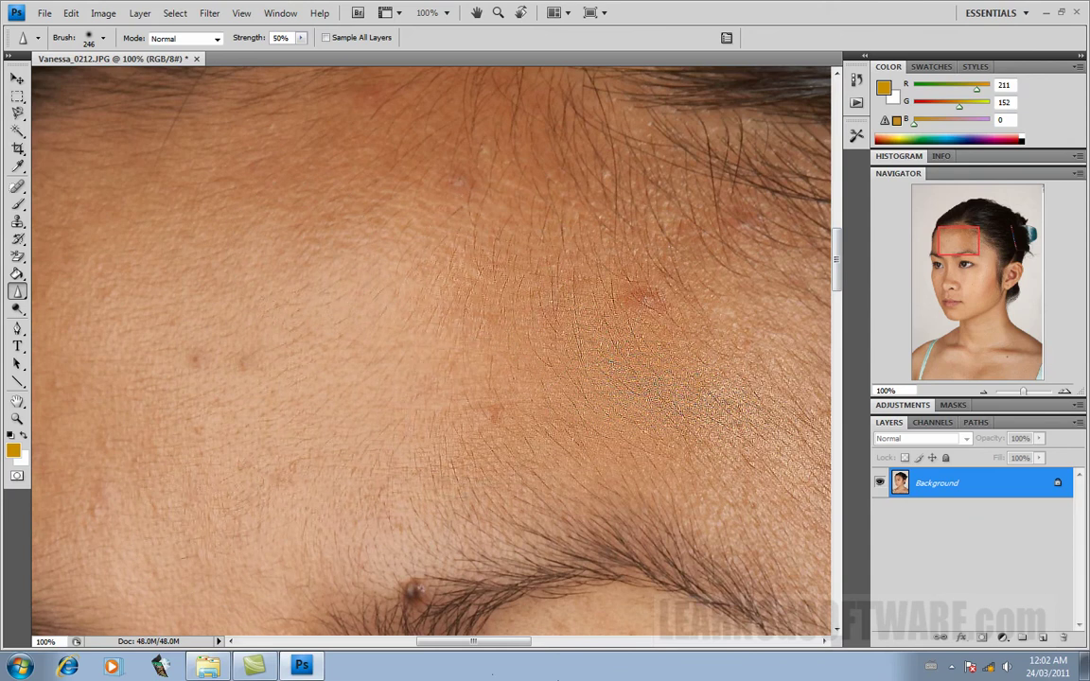
Pan to the forehead hairline and show the 246 px, 0% hardness brush settings
{"action": "left_click_drag", "start_coordinate": [527, 644], "coordinate": [488, 644]}
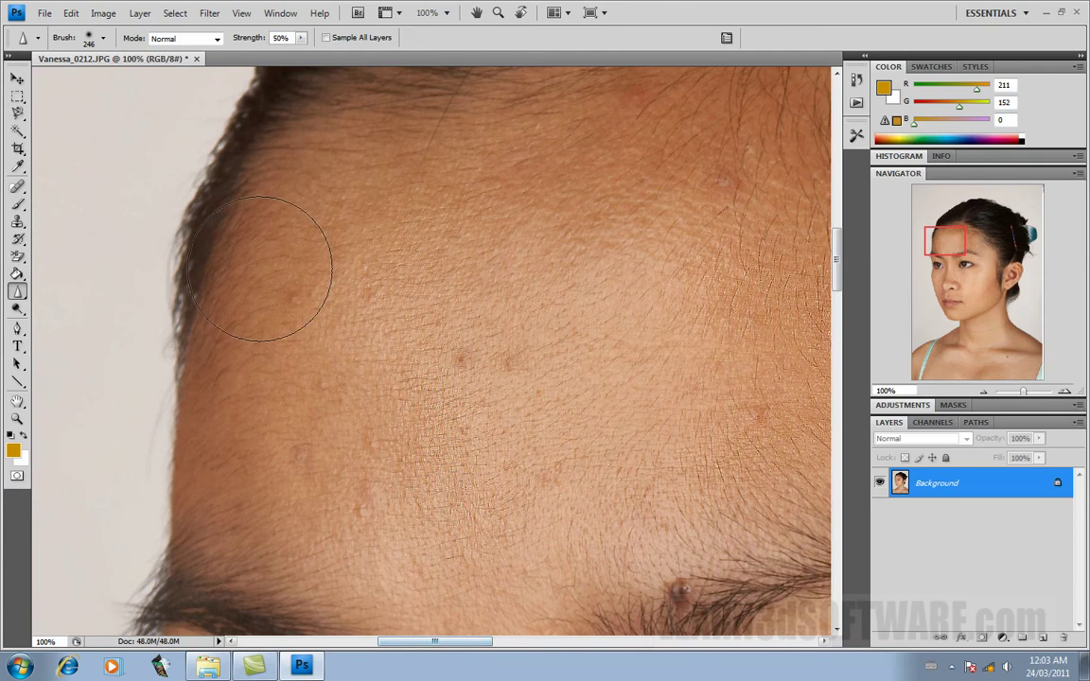
{"action": "right_click", "coordinate": [470, 375]}
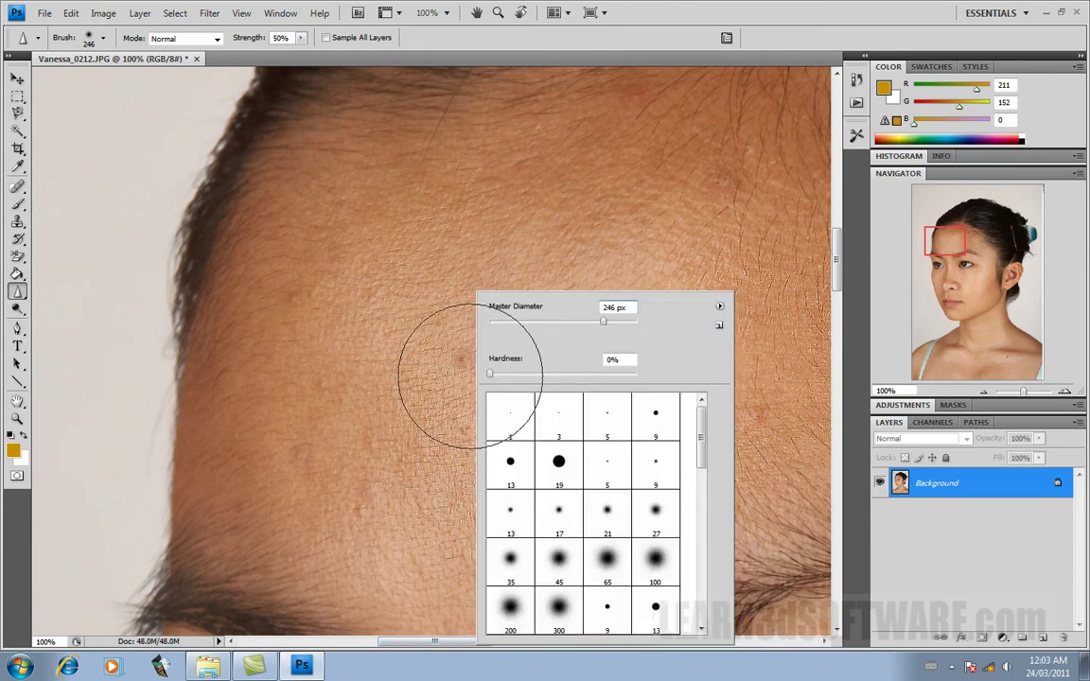
{"action": "mouse_move", "coordinate": [703, 426]}
{"action": "left_mouse_down"}
{"action": "mouse_move", "coordinate": [703, 520]}
{"action": "mouse_move", "coordinate": [716, 394]}
{"action": "left_mouse_up"}
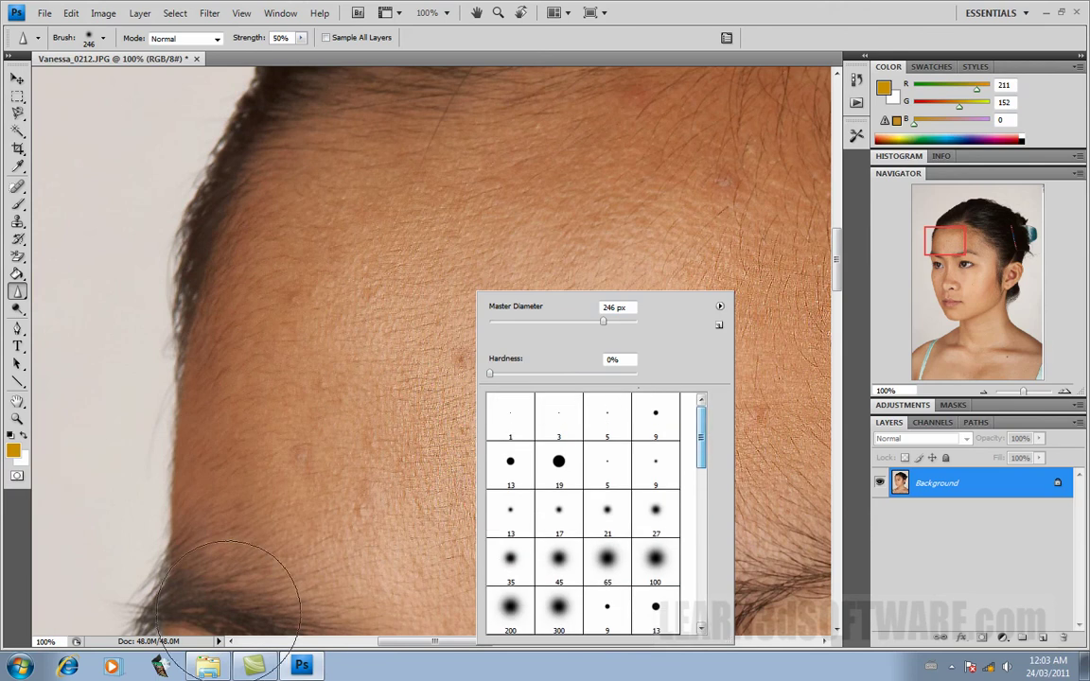